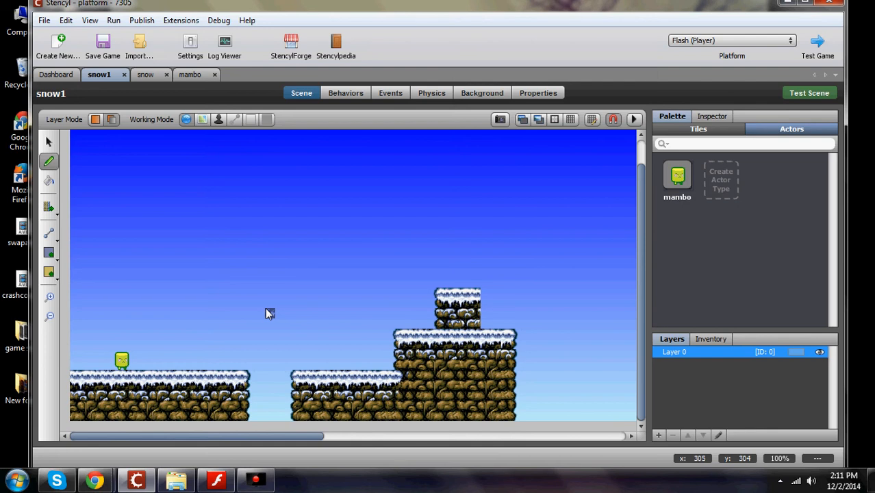
Step: Examine the snow1 scene's terrain and the collision shapes available in the snow tileset
left_click_drag(321, 435, 403, 438)
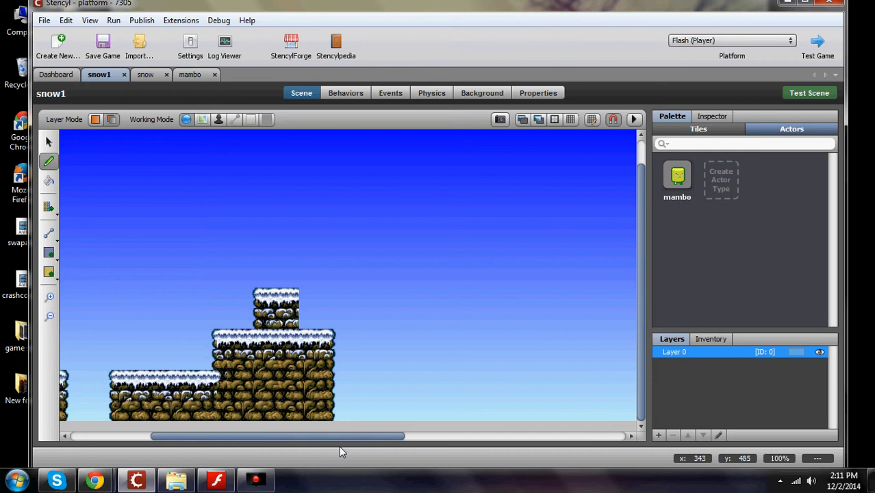
left_click_drag(340, 448, 251, 448)
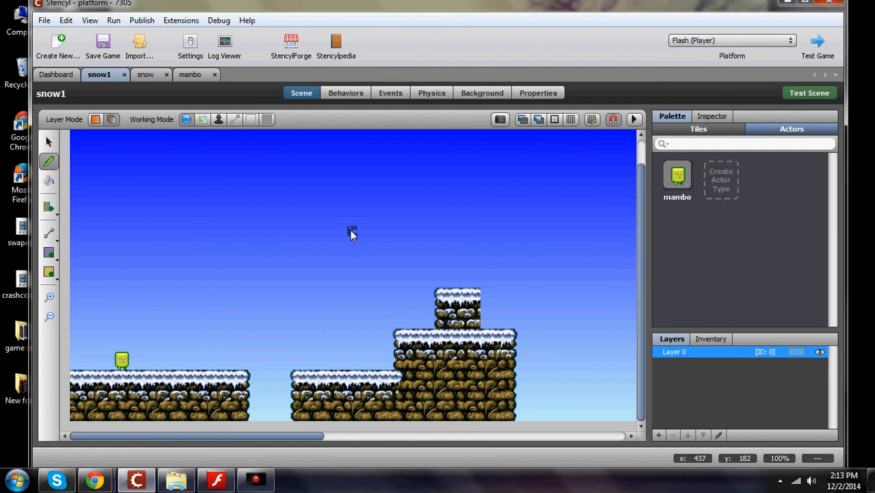
left_click(146, 74)
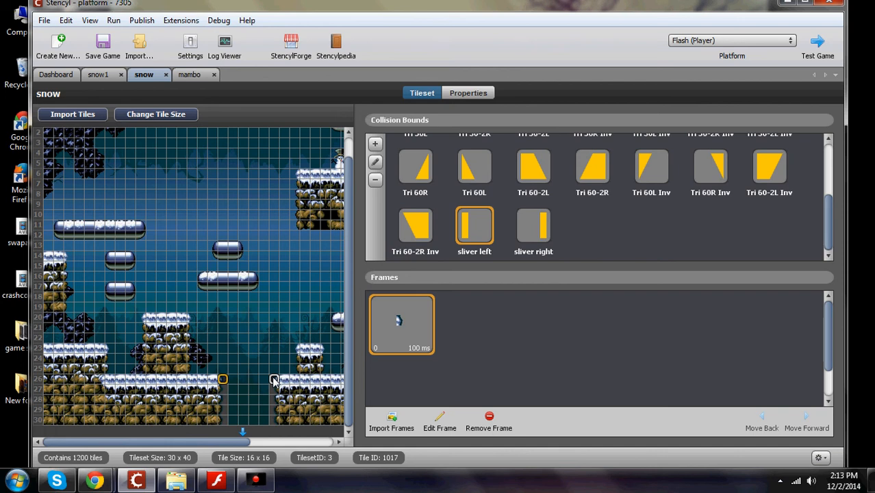
left_click(100, 75)
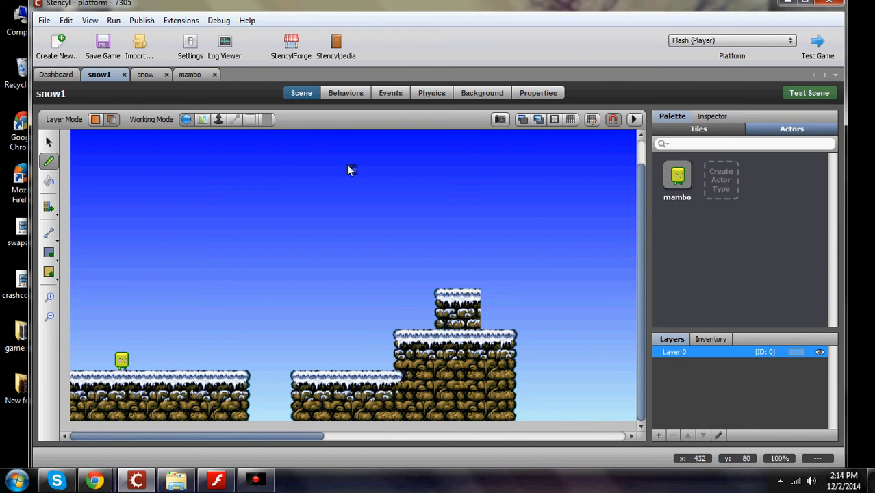
left_click(144, 77)
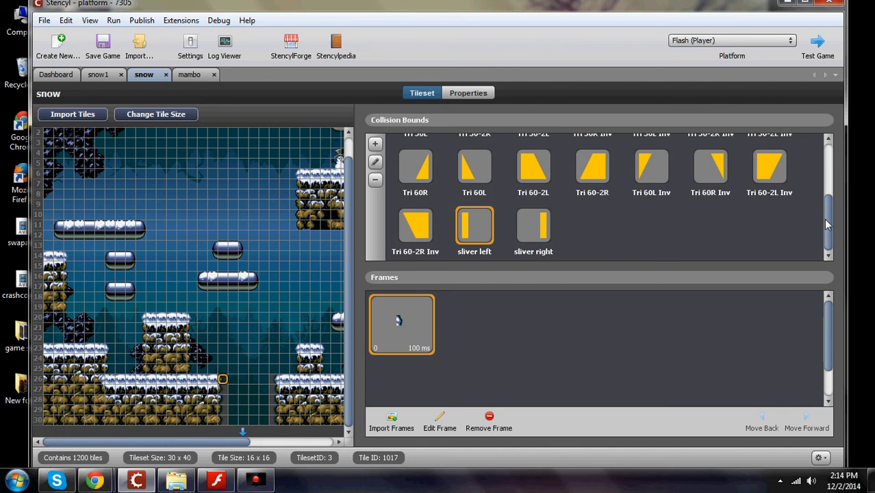
left_click_drag(826, 223, 828, 164)
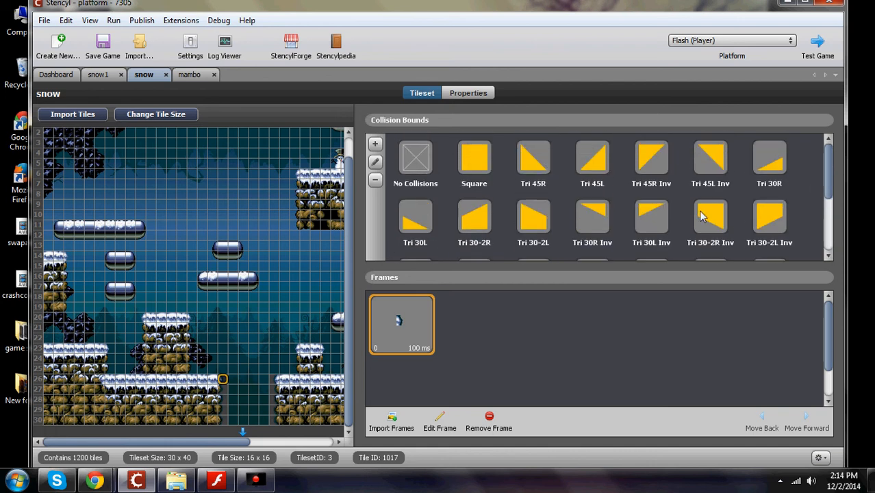
left_click_drag(828, 171, 829, 227)
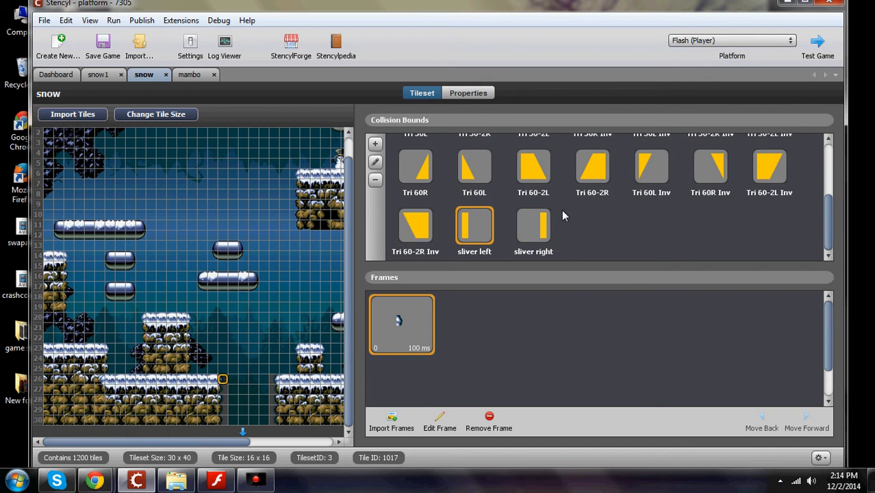
Step: Start a new box collision shape in the snow tileset and set its width to 15%
left_click(375, 145)
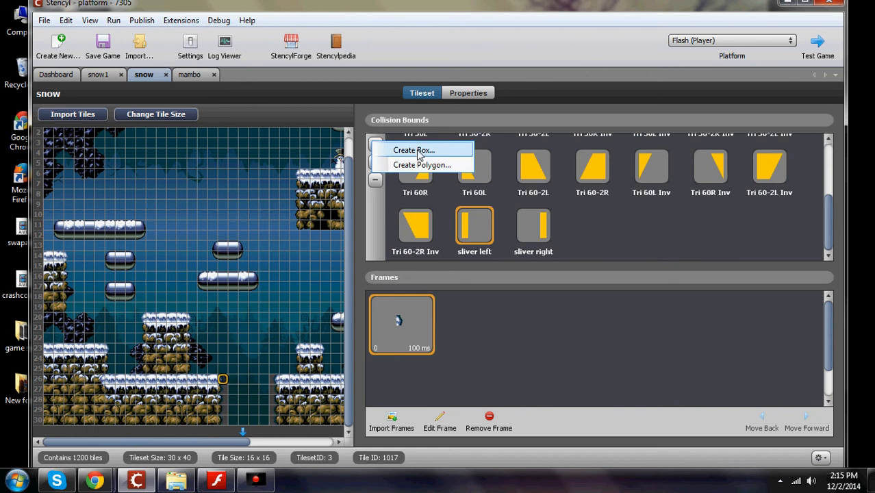
left_click(414, 150)
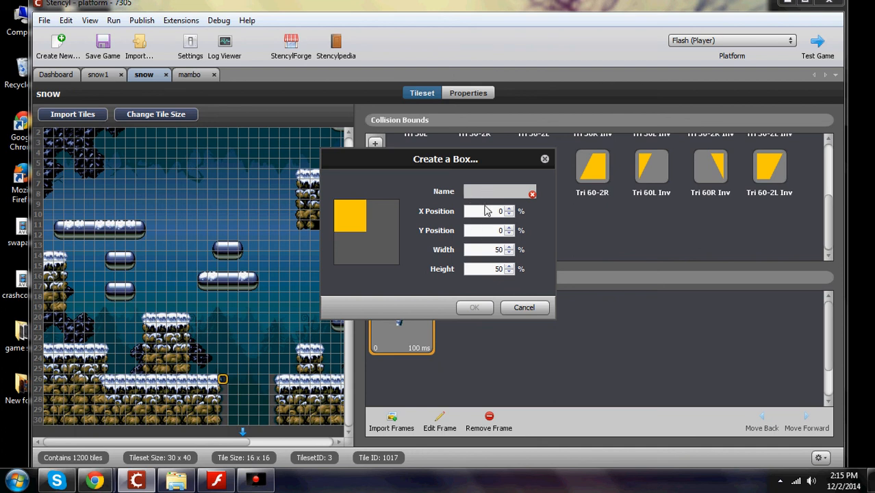
left_click(502, 249)
left_click(505, 249)
left_click(508, 251)
type("1")
key("BackSpace")
left_click(494, 269)
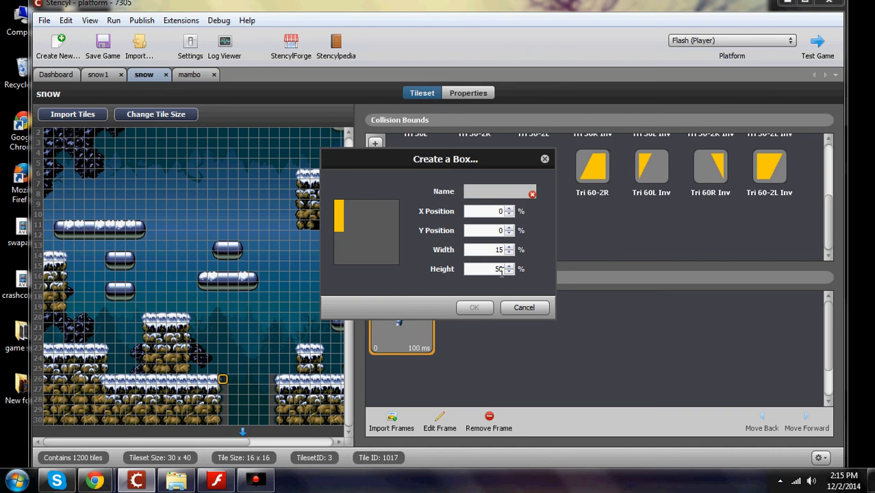
Step: Set the new collision box's height to 100%
key("BackSpace")
type("1")
key("Tab")
key("BackSpace")
type("100")
left_click(488, 249)
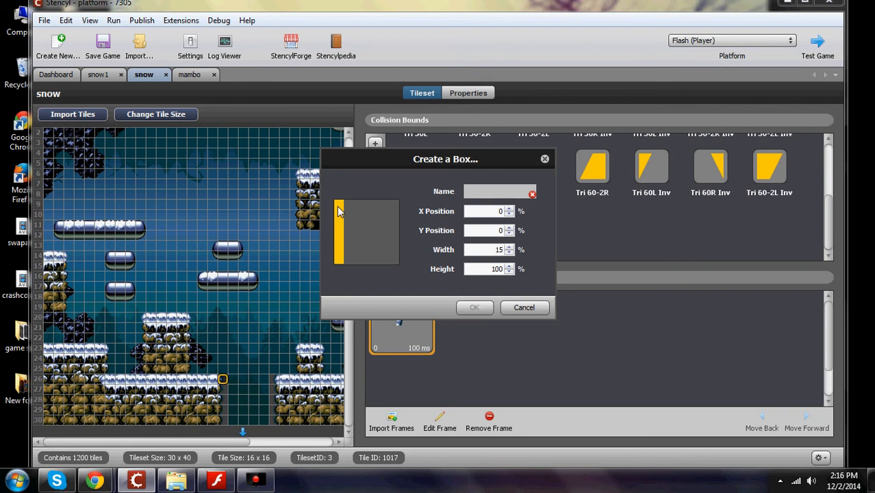
Step: Set the collision box's X position to 43%
left_click(498, 211)
type("3")
left_click(491, 231)
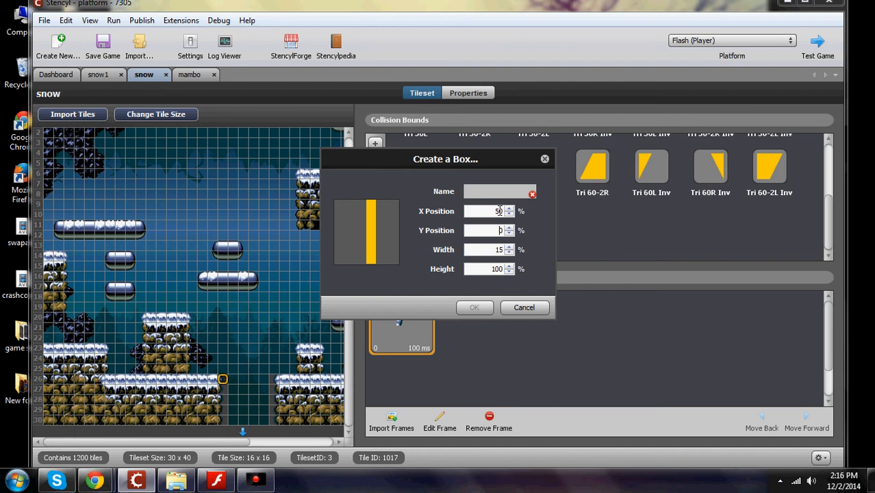
left_click(497, 211)
left_click(509, 208)
left_click(507, 215)
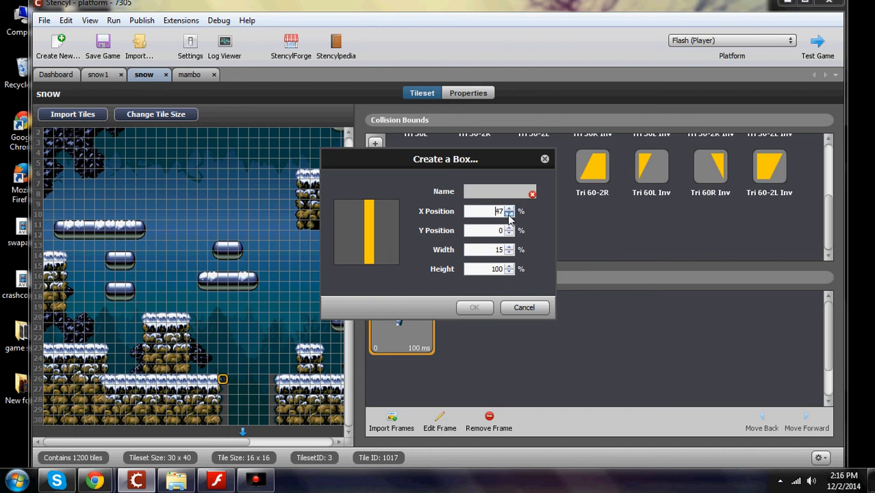
left_click(508, 214)
left_click(508, 214)
left_click(509, 214)
left_click(509, 214)
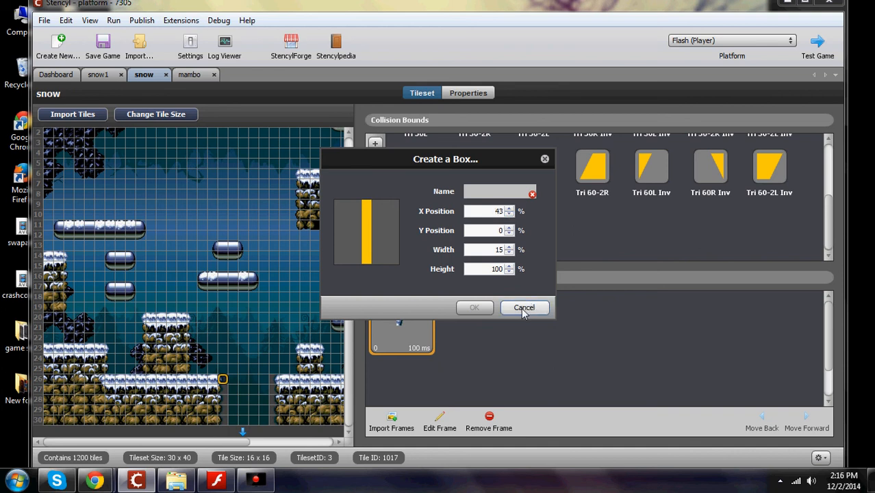
Step: Name the collision box "pole" and create it
left_click(495, 192)
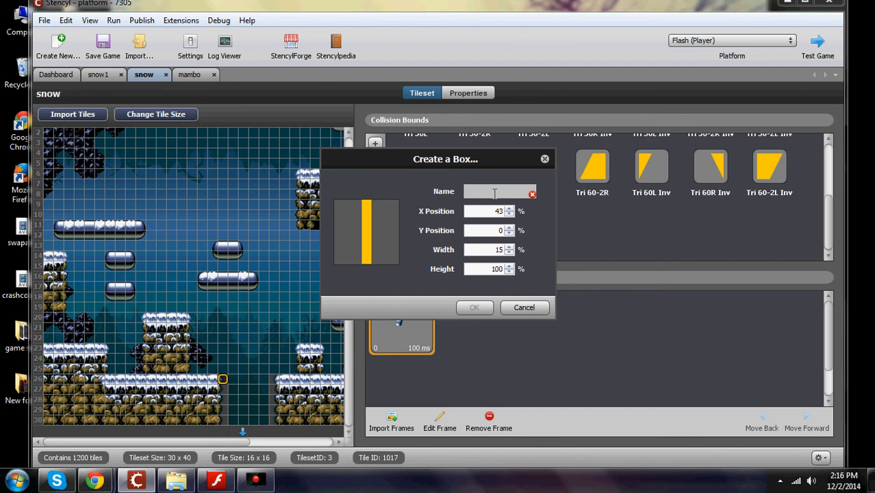
type("pole")
left_click(474, 308)
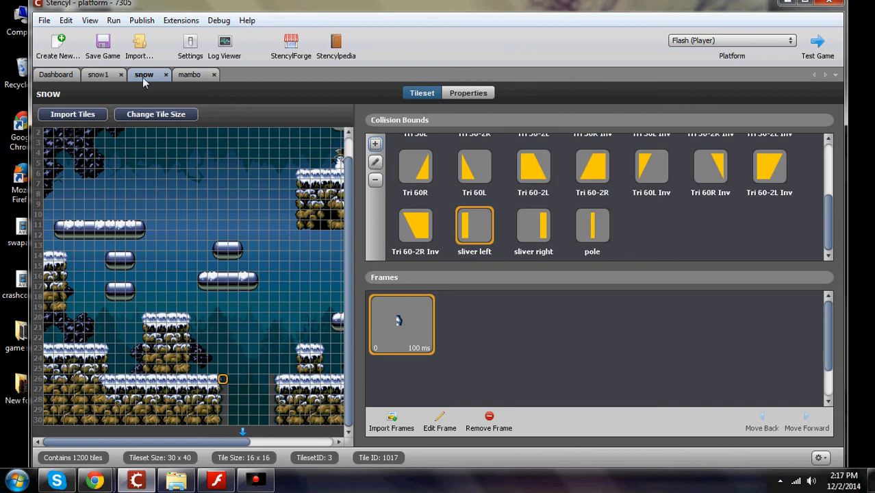
Step: Return to the snow1 scene and look through the snow tiles available for placing
left_click(98, 74)
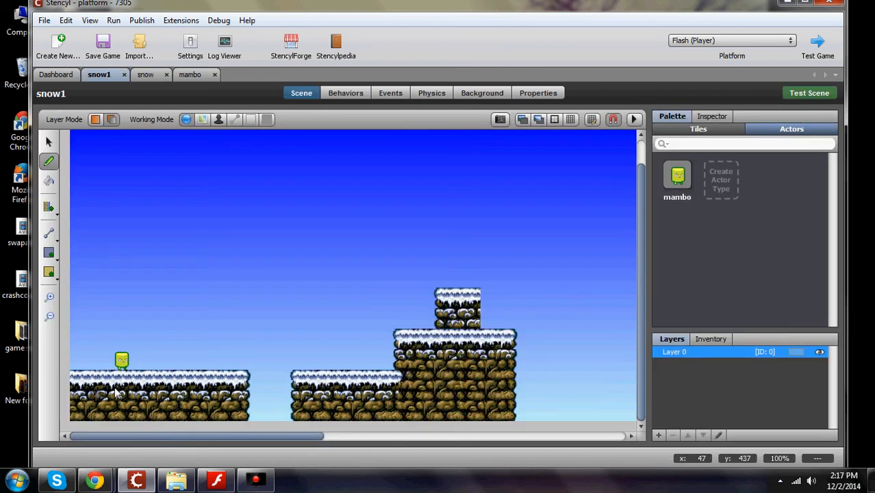
left_click(699, 130)
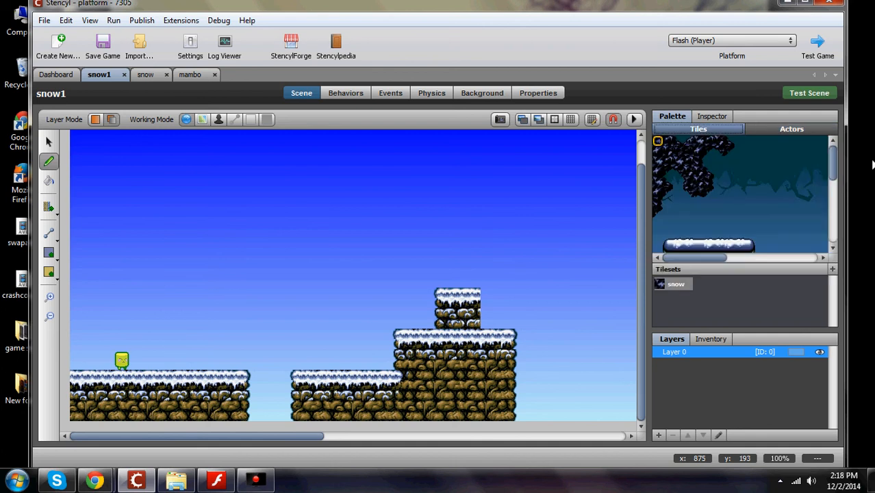
left_click_drag(833, 162, 839, 179)
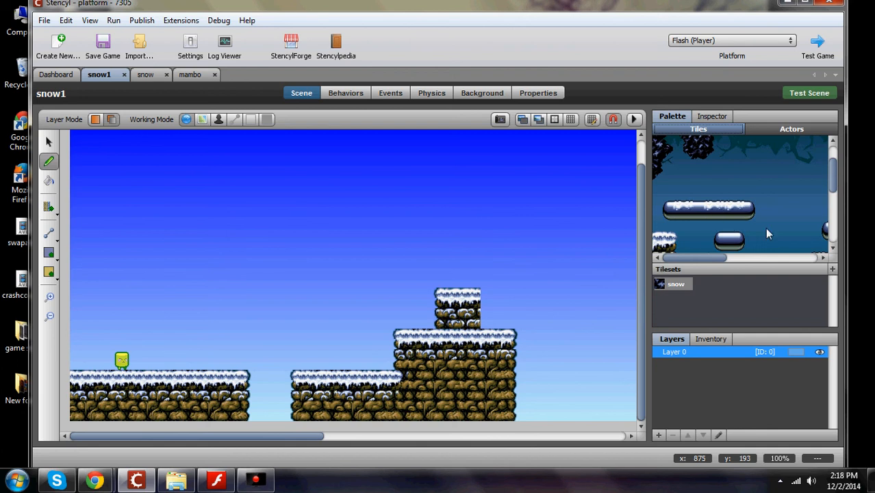
left_click_drag(832, 177, 832, 222)
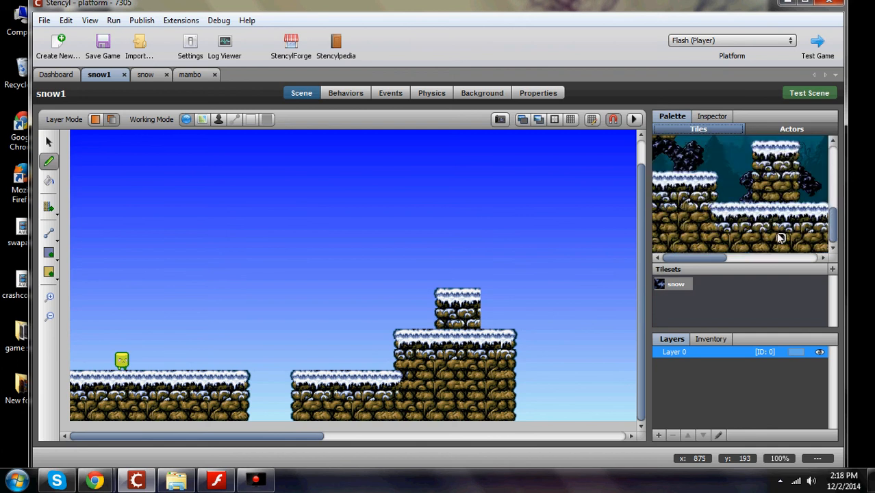
left_click_drag(715, 260, 765, 261)
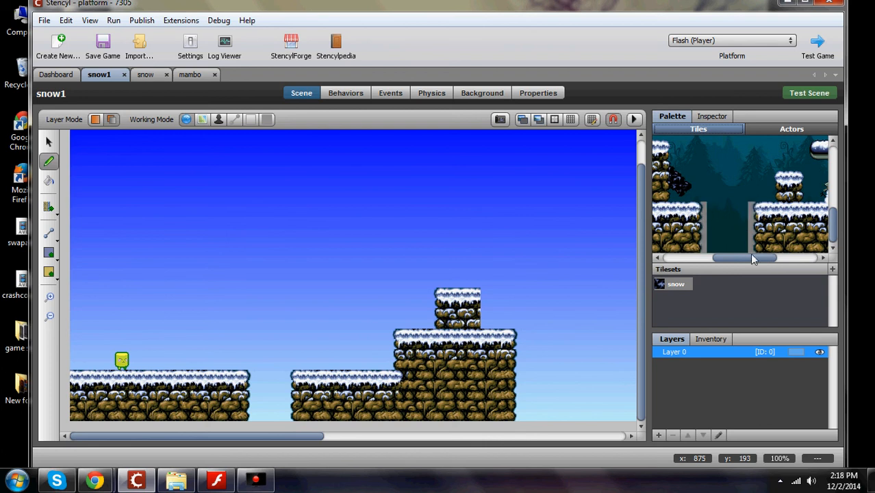
left_click_drag(835, 224, 835, 207)
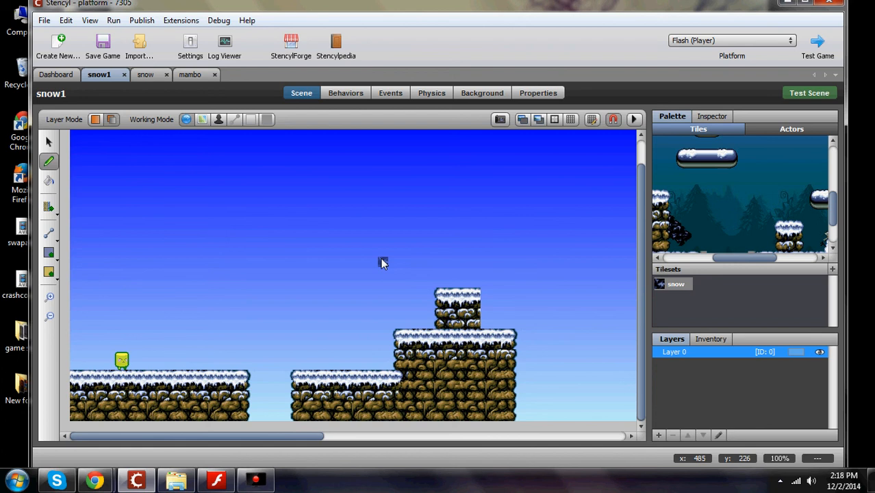
mouse_move(257, 484)
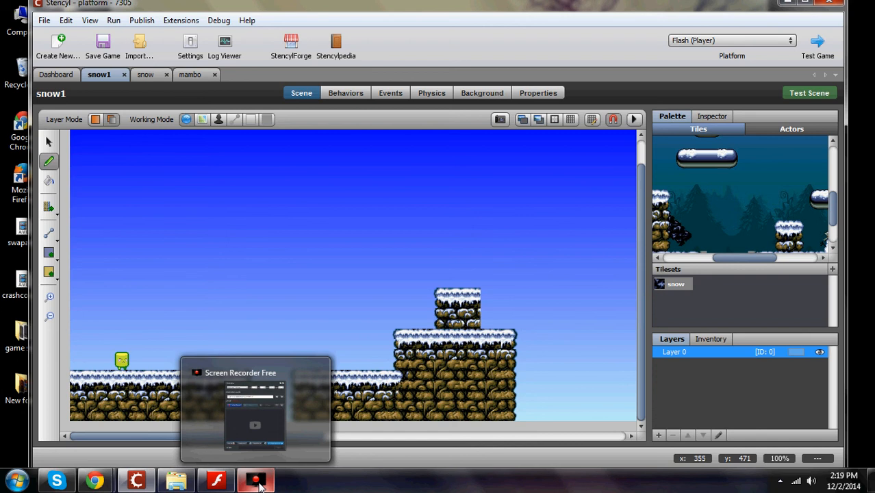
left_click(256, 481)
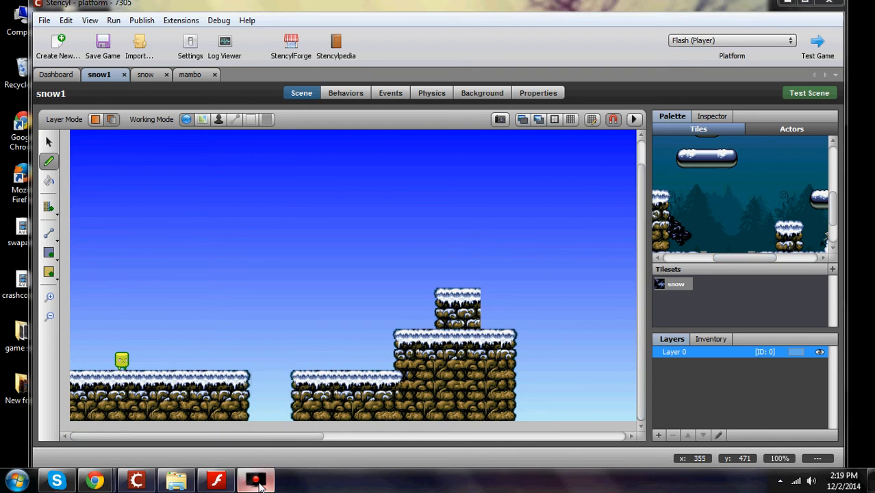